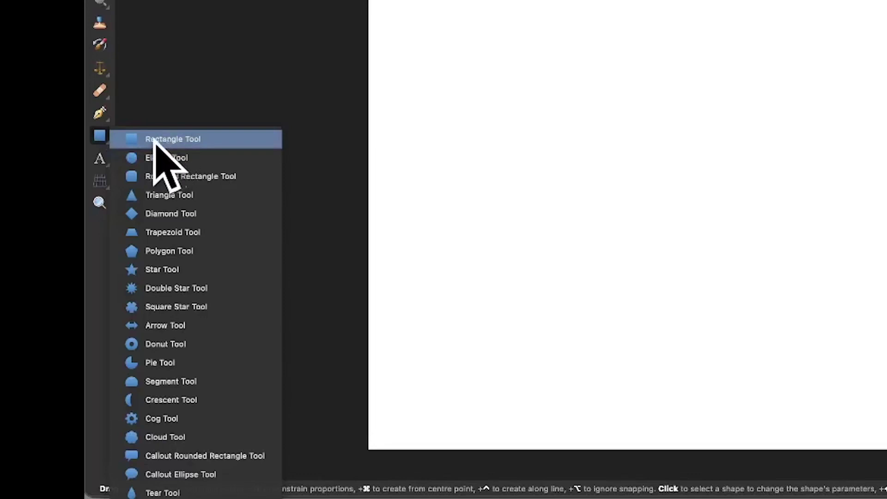
Step: Draw a wide rectangle and give it a linear magenta-to-black gradient spanning its full width
click(178, 140)
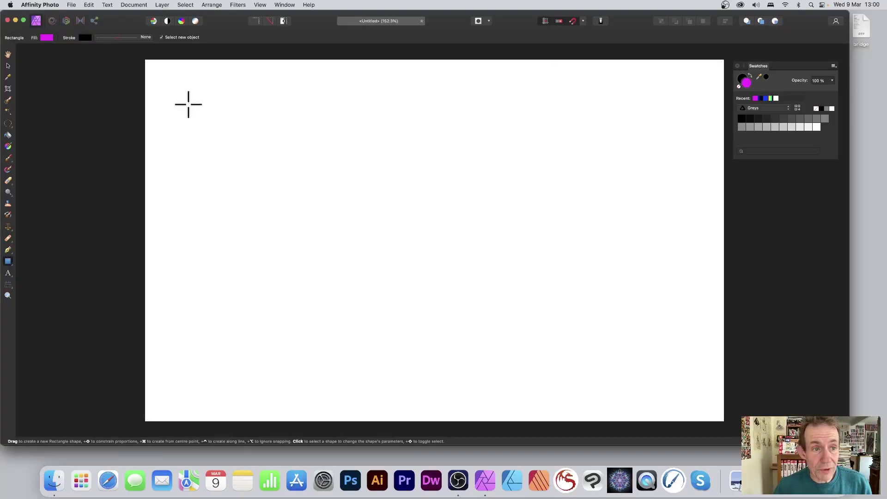
drag(165, 94, 701, 350)
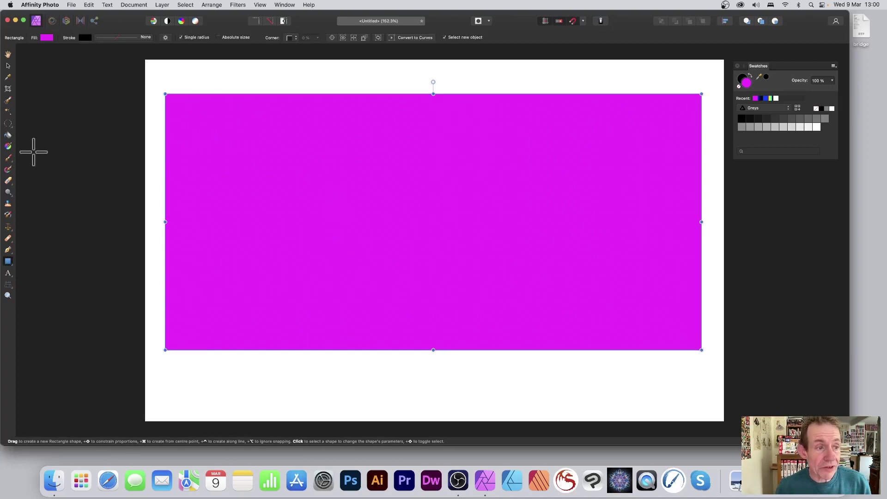
click(7, 146)
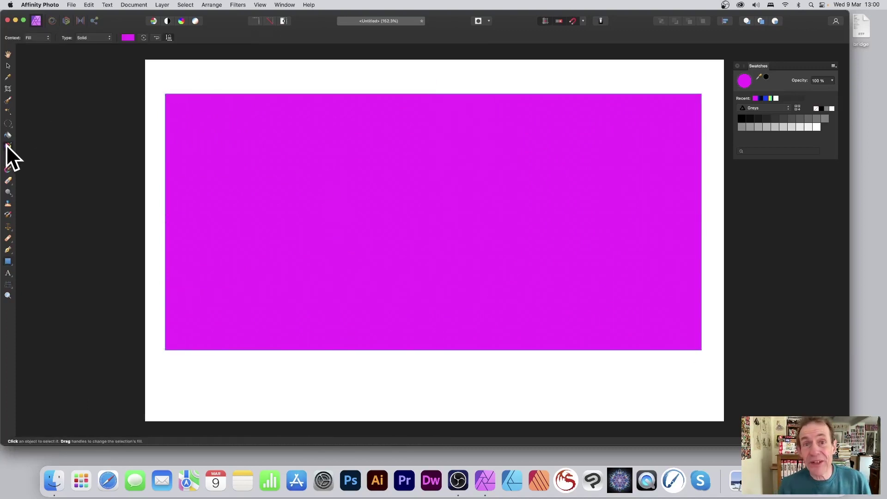
drag(169, 196, 580, 196)
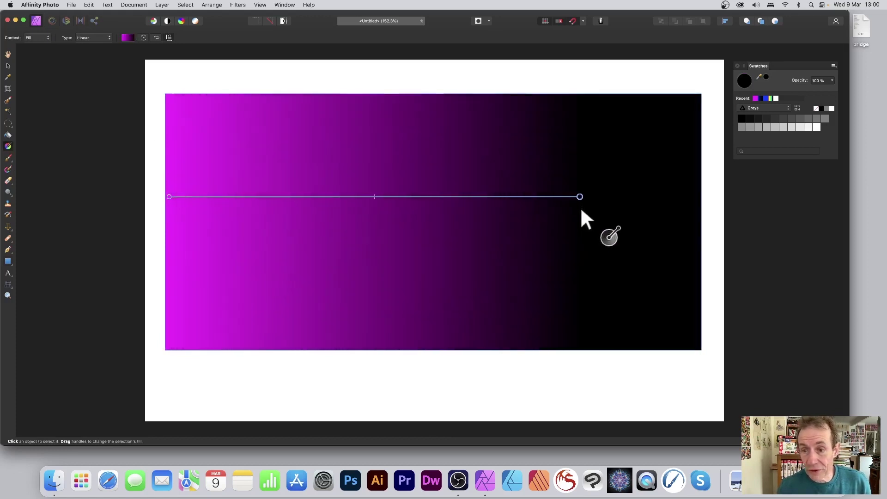
drag(668, 213, 702, 213)
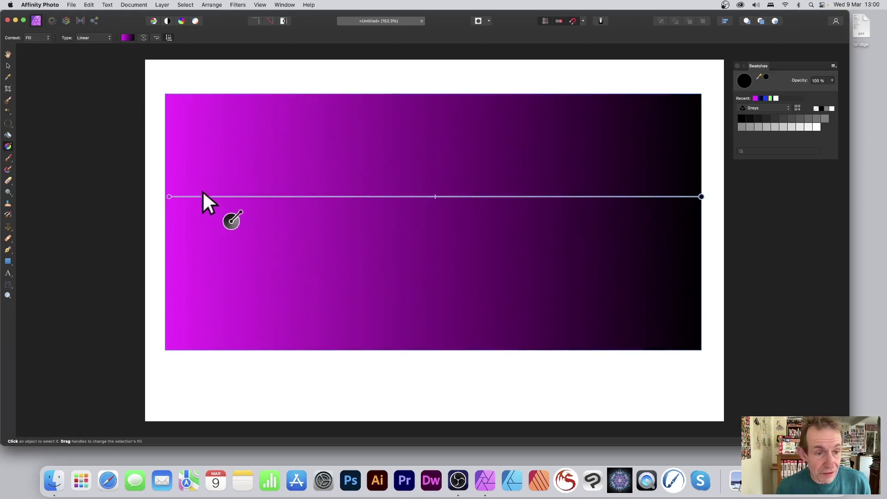
drag(168, 198, 165, 198)
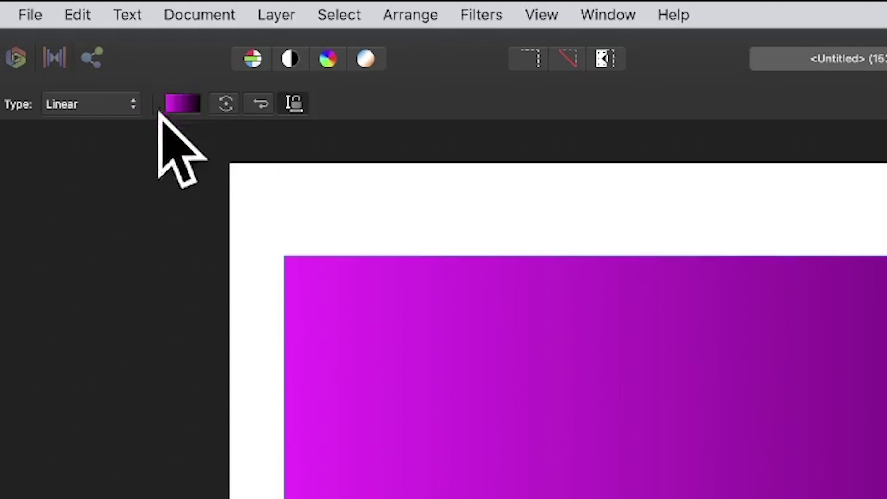
Step: In the fill's gradient editor, insert four colour stops at 50%, 75%, 88% and 94%
click(187, 105)
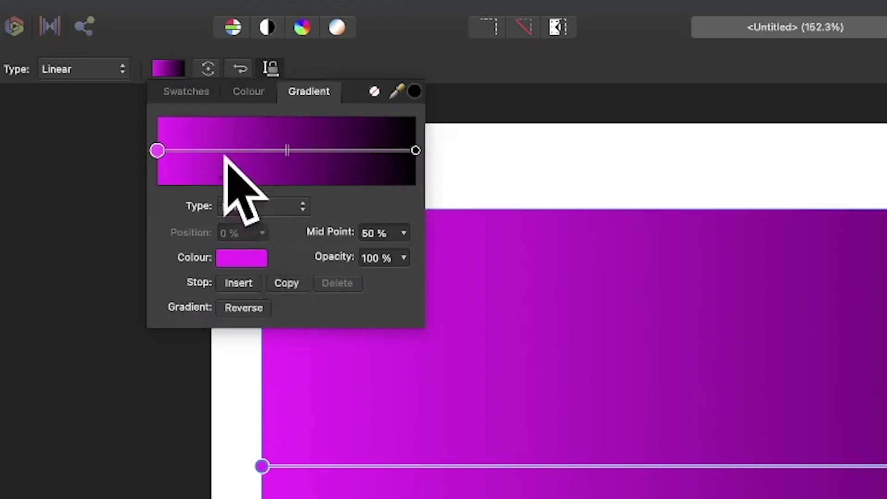
click(241, 280)
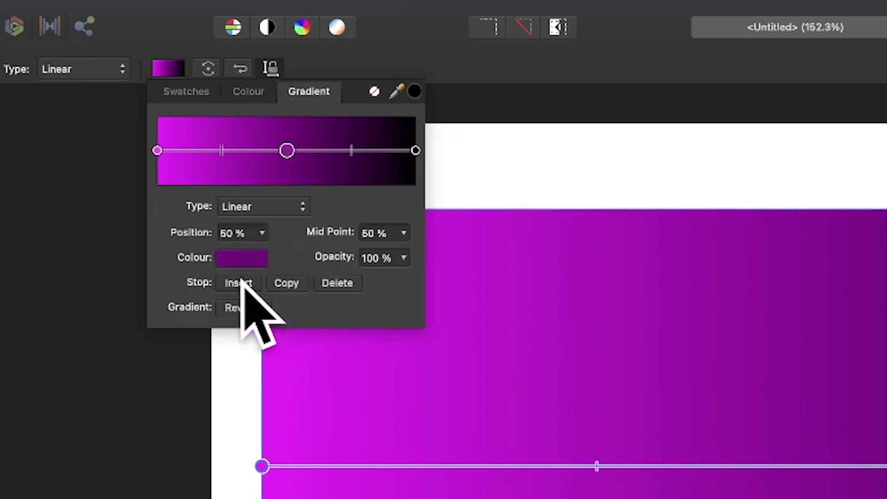
click(241, 280)
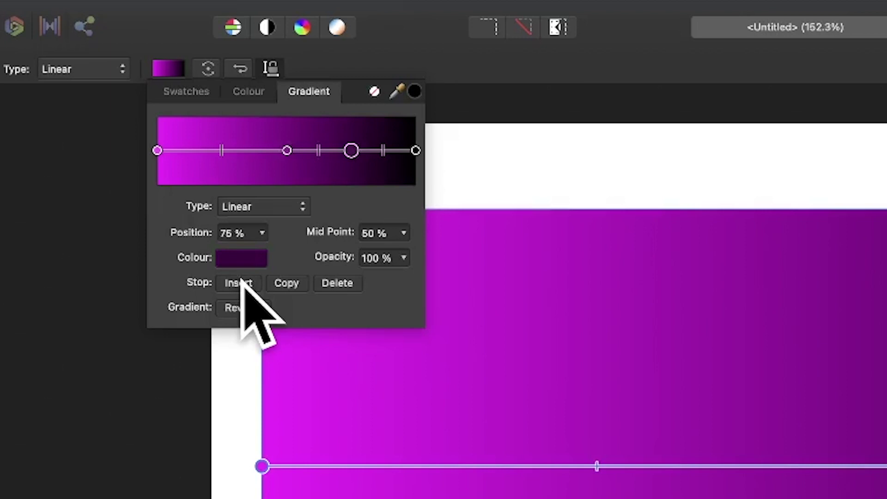
click(240, 280)
click(240, 280)
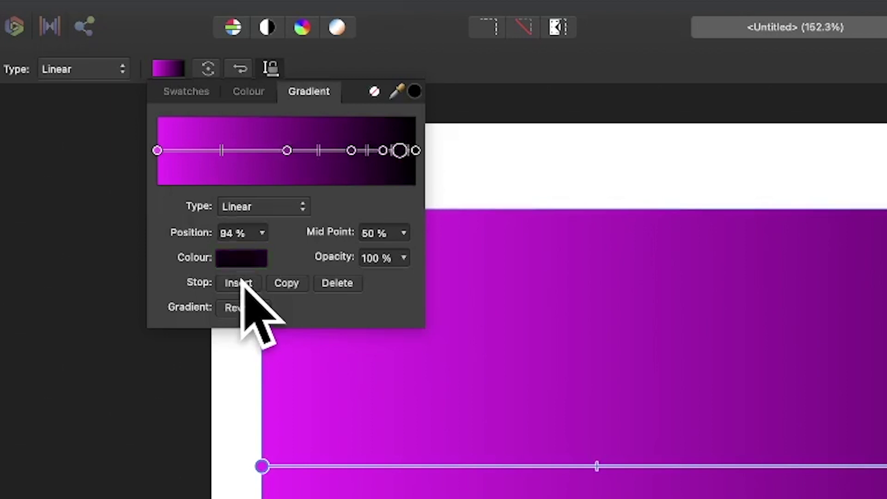
Step: Reposition the first two inserted gradient stops to 20% and 40%
click(287, 150)
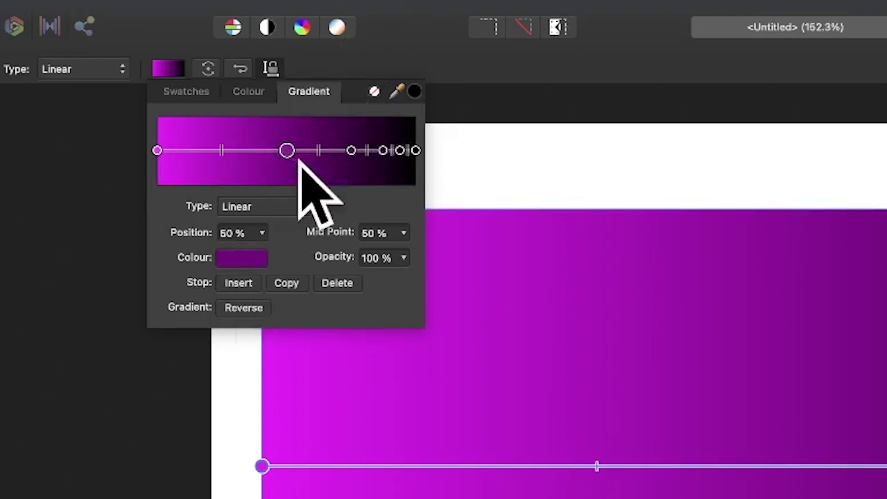
drag(287, 151, 217, 152)
click(220, 234)
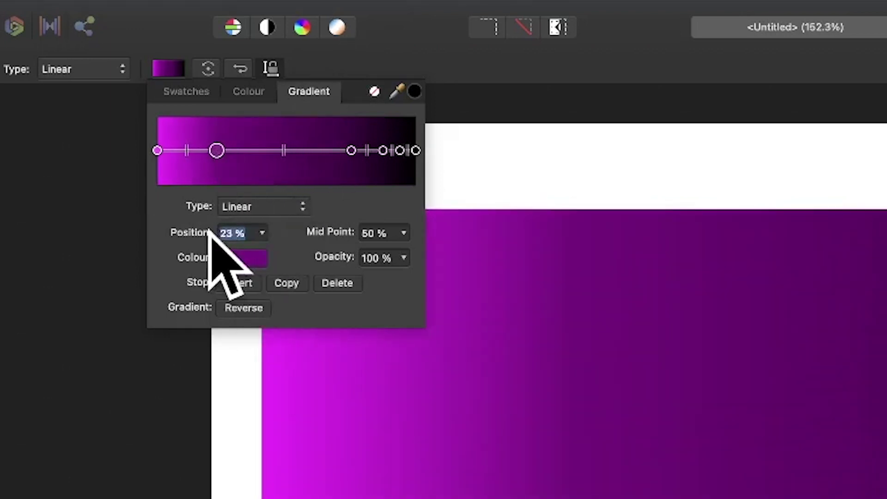
text(20)
key(Tab)
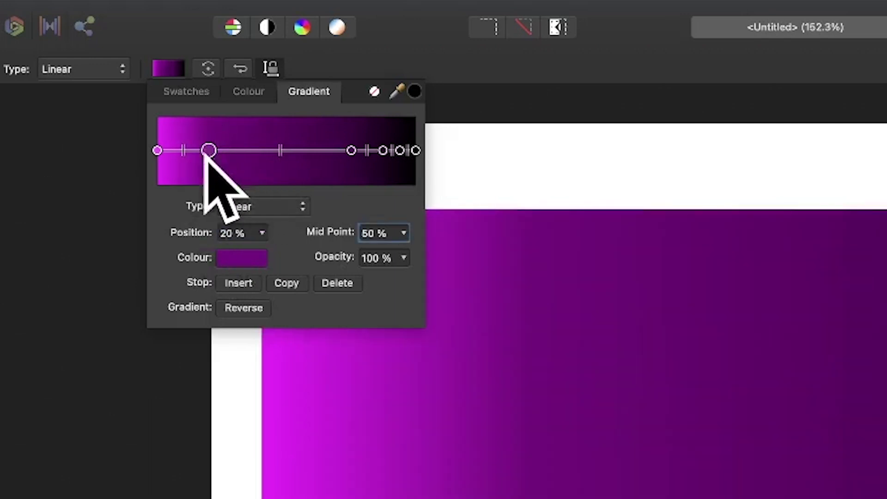
click(352, 150)
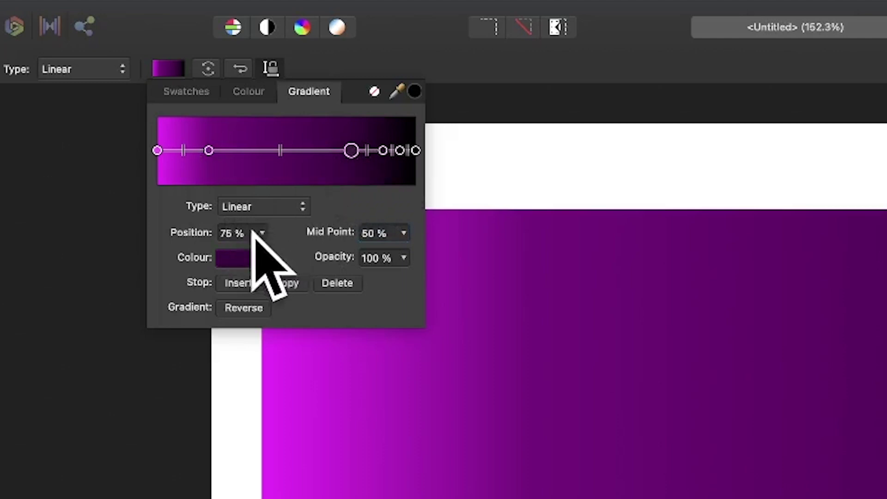
drag(251, 232, 182, 222)
text(4)
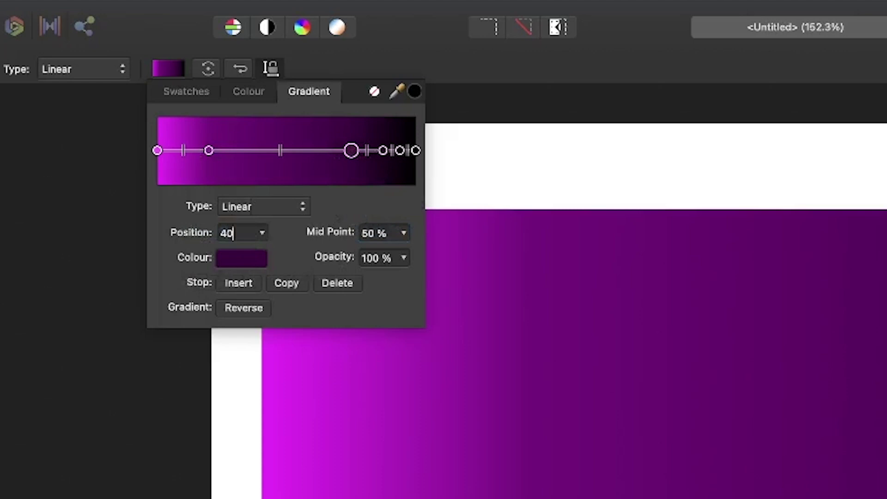
text(0)
key(Tab)
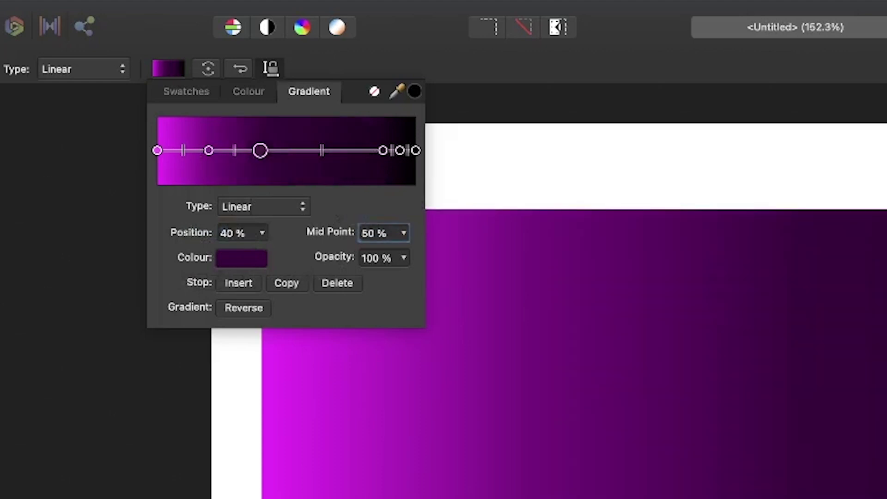
Step: Reposition the remaining two inserted stops to 60% and 80%
click(383, 150)
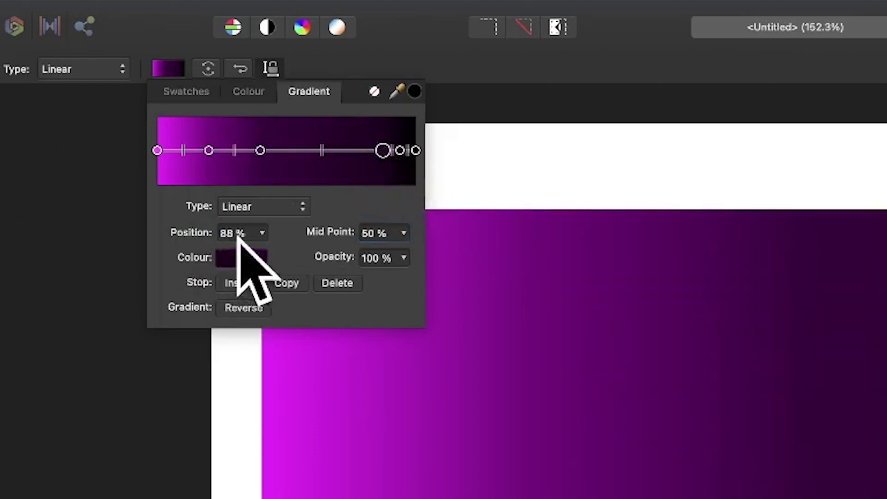
click(254, 233)
text(60)
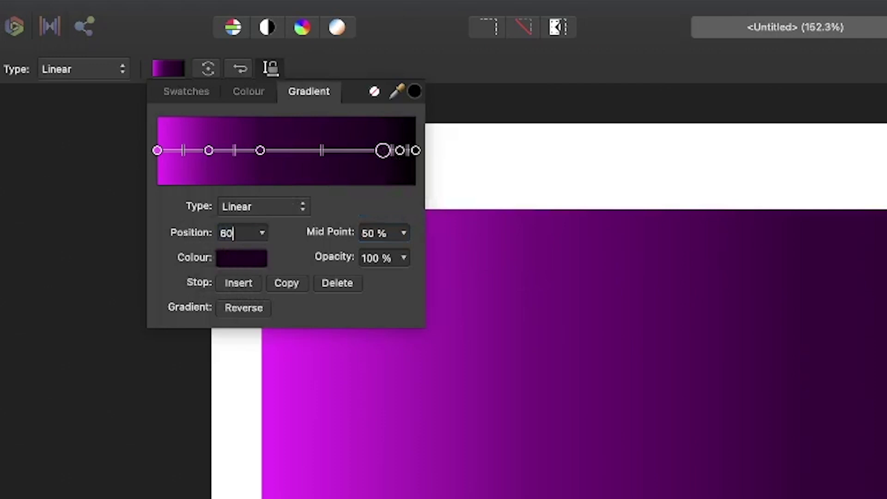
key(Tab)
click(400, 150)
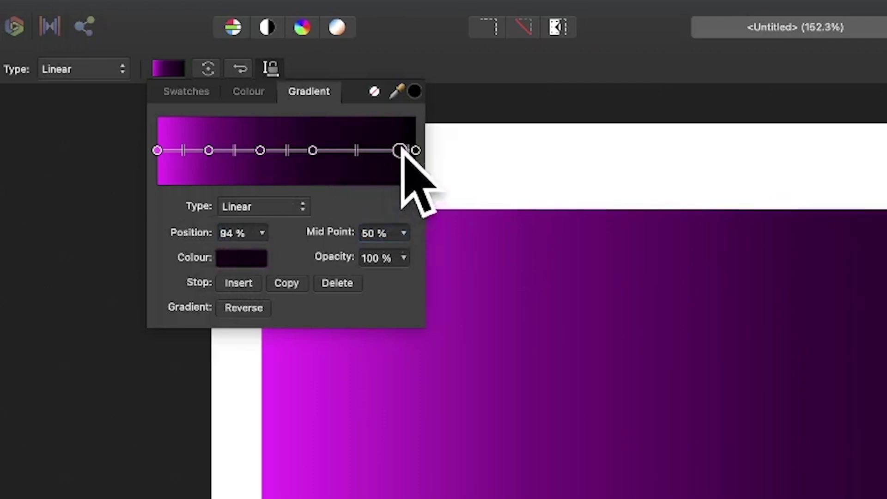
click(253, 233)
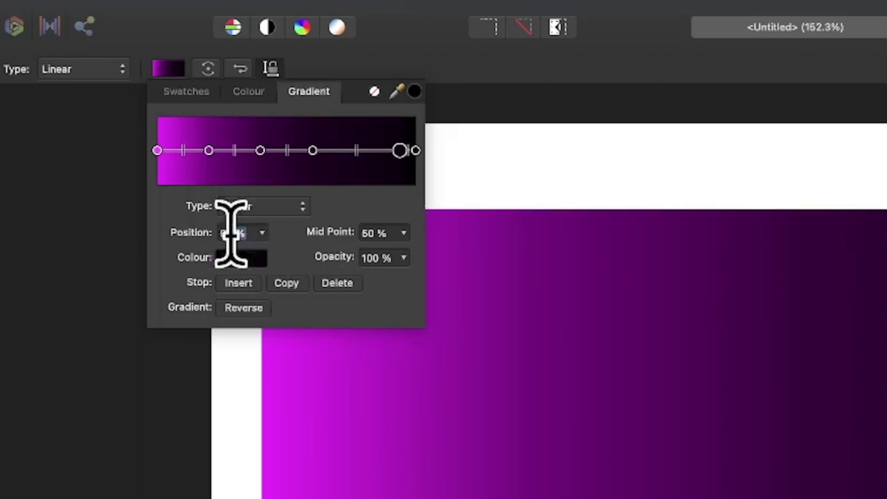
text(80)
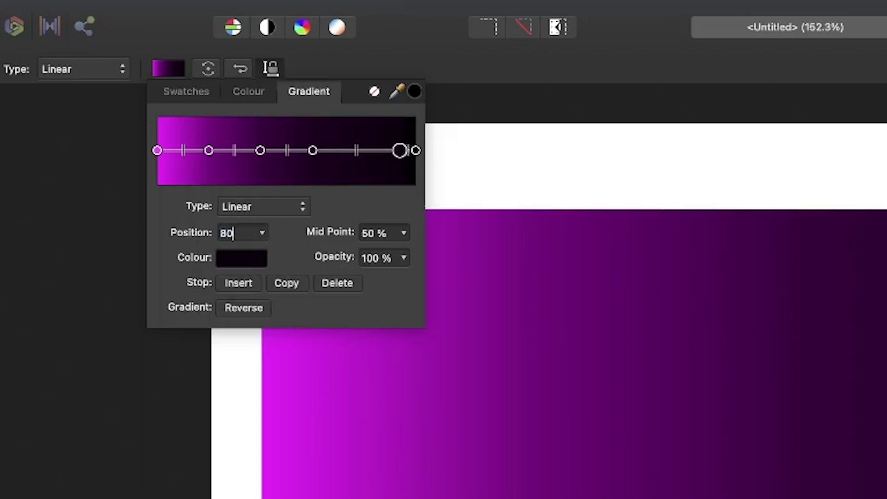
key(Tab)
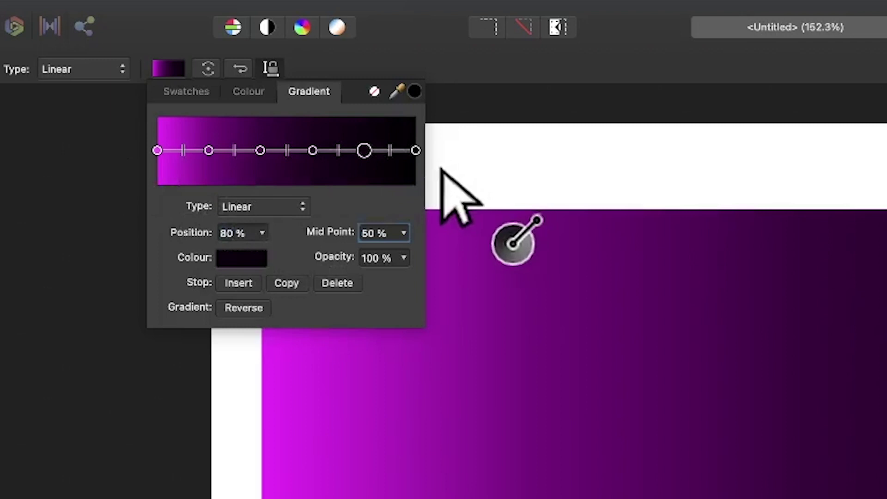
Step: Colour the first gradient stop pure red using RGB sliders: R 255, G 0, B 0
click(157, 151)
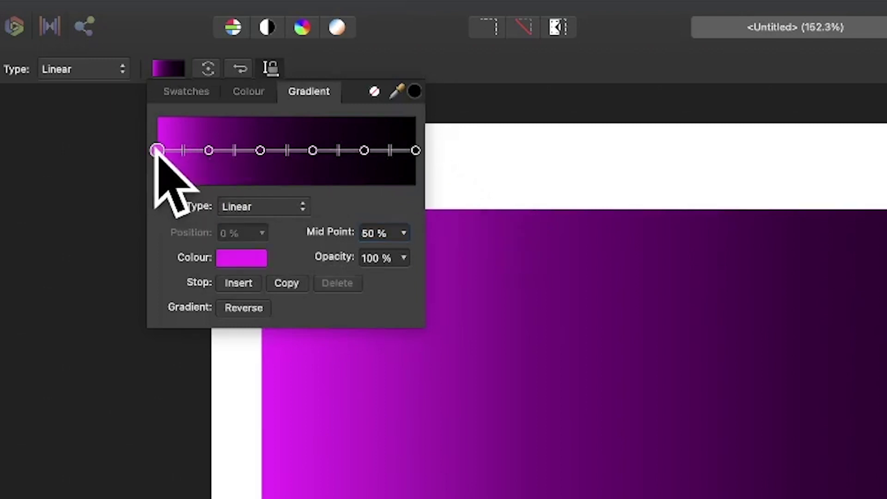
click(247, 257)
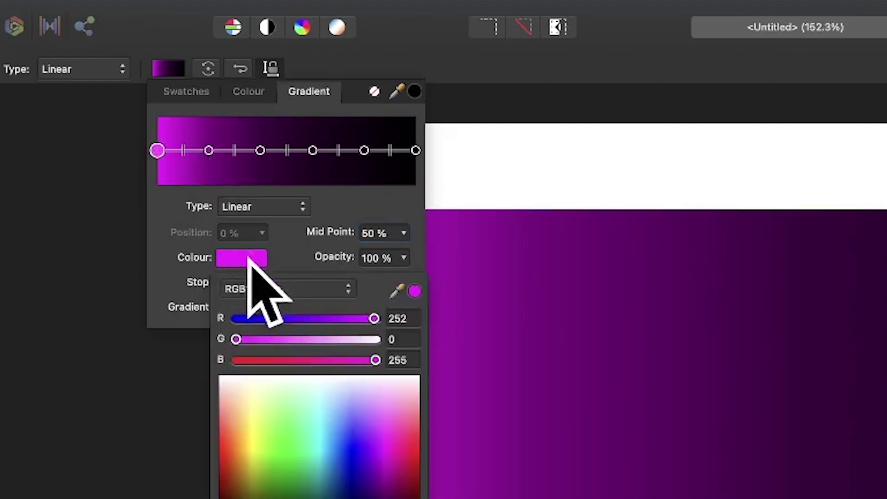
click(296, 289)
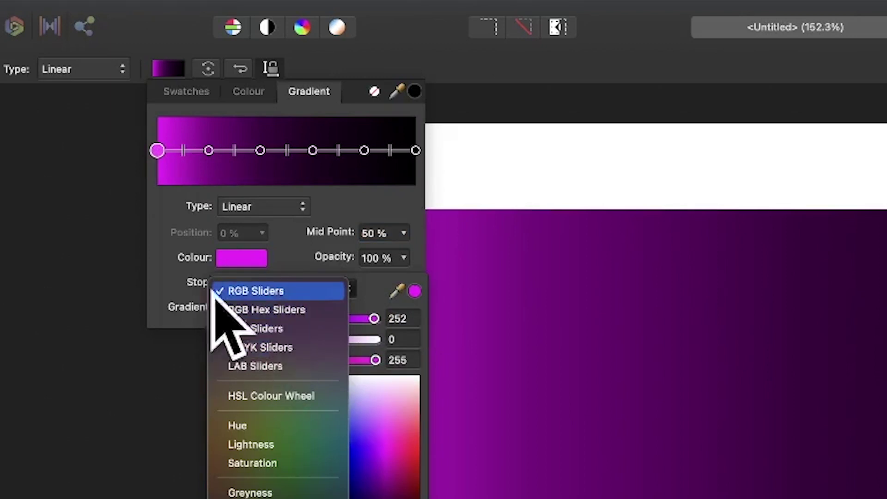
click(248, 291)
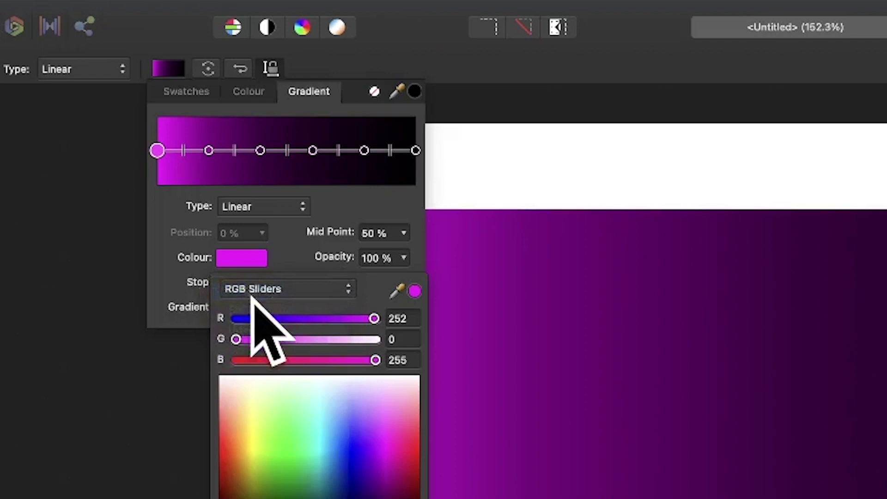
click(386, 318)
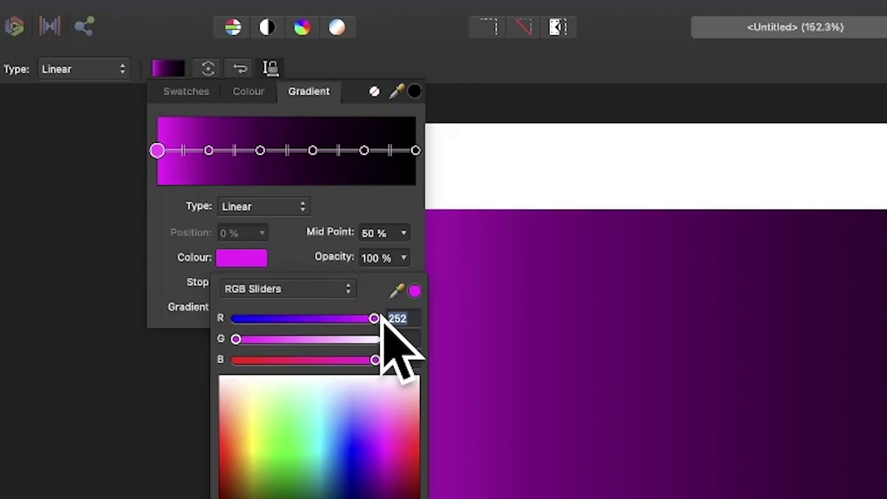
text(2)
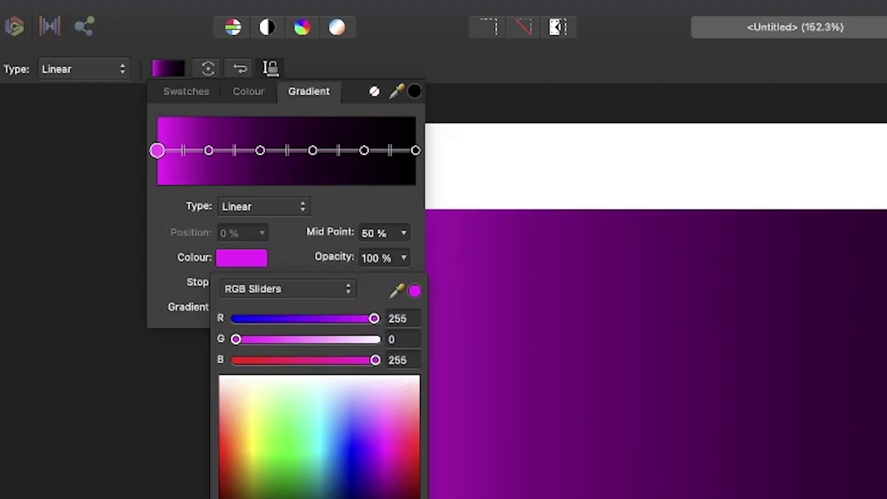
key(Tab)
key(Tab)
text(0)
key(Tab)
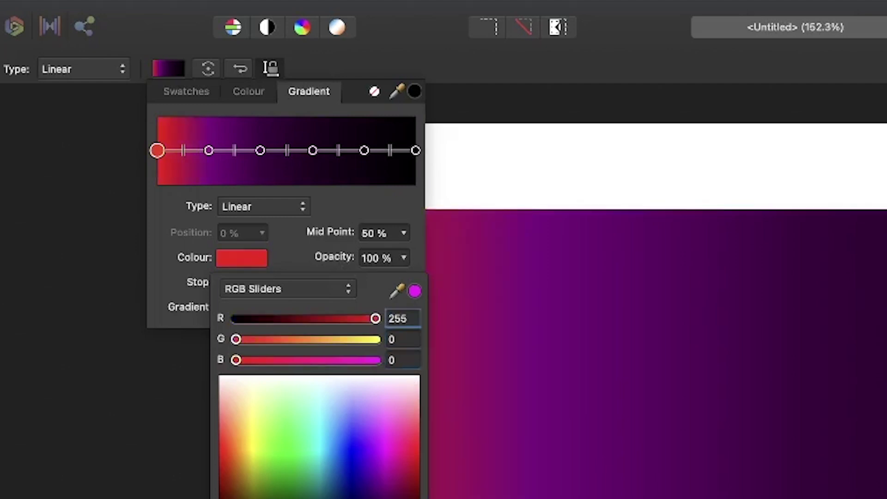
Step: Set the 20% gradient stop to yellow with R 255, G 255, B 0
click(210, 151)
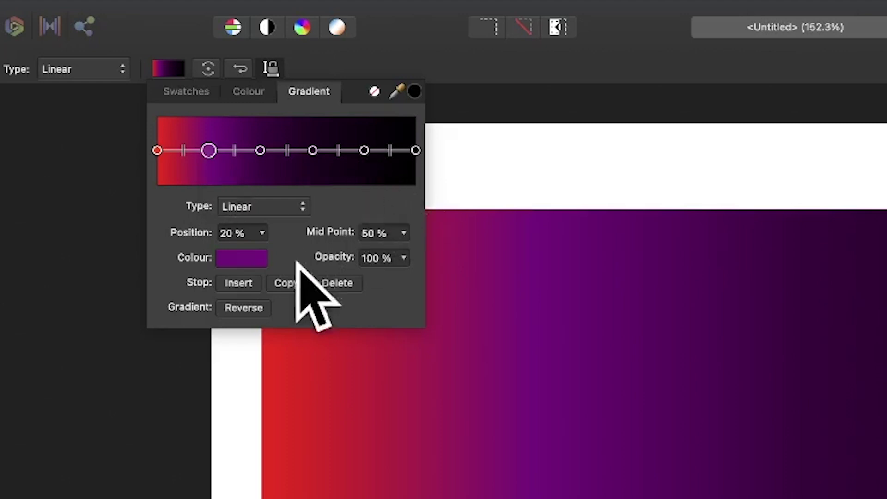
click(240, 257)
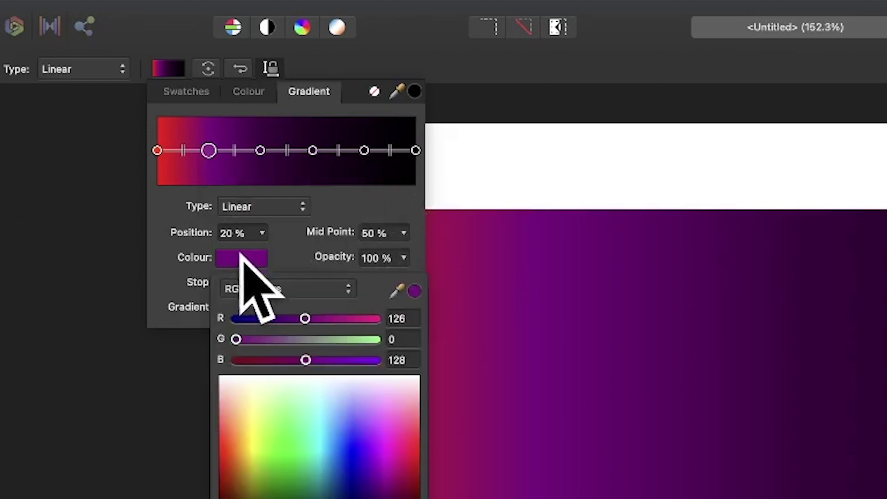
click(401, 318)
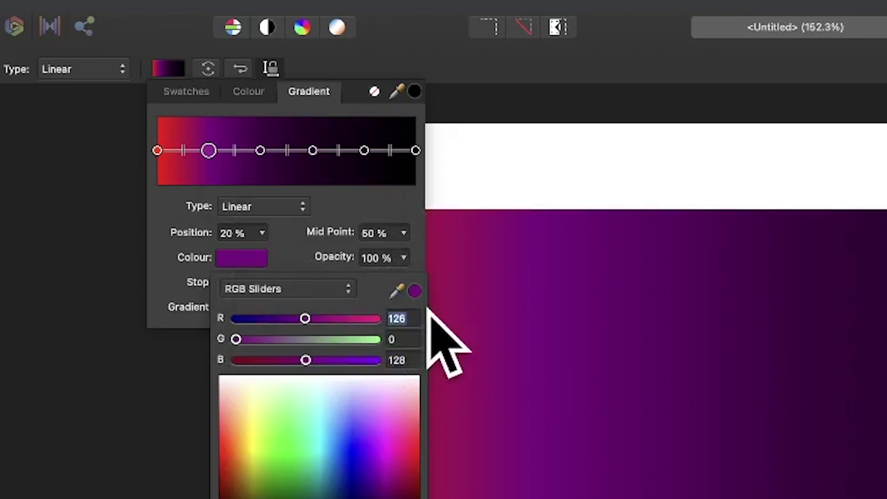
text(255)
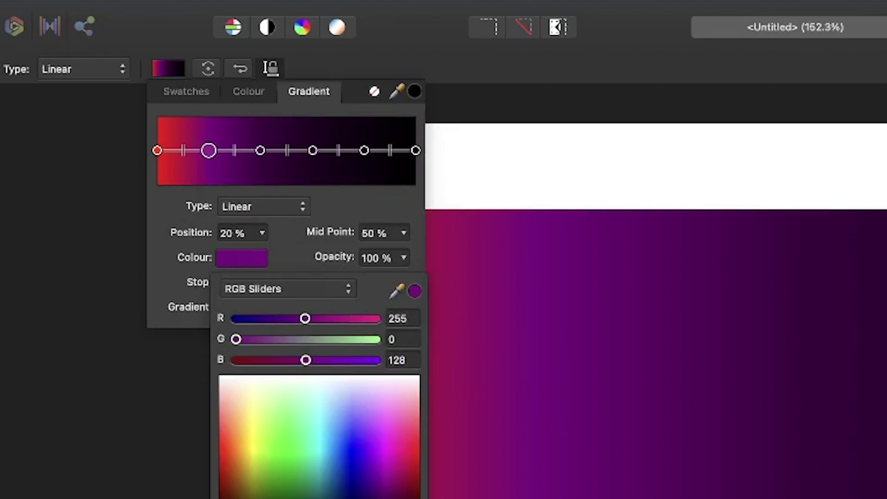
key(Tab)
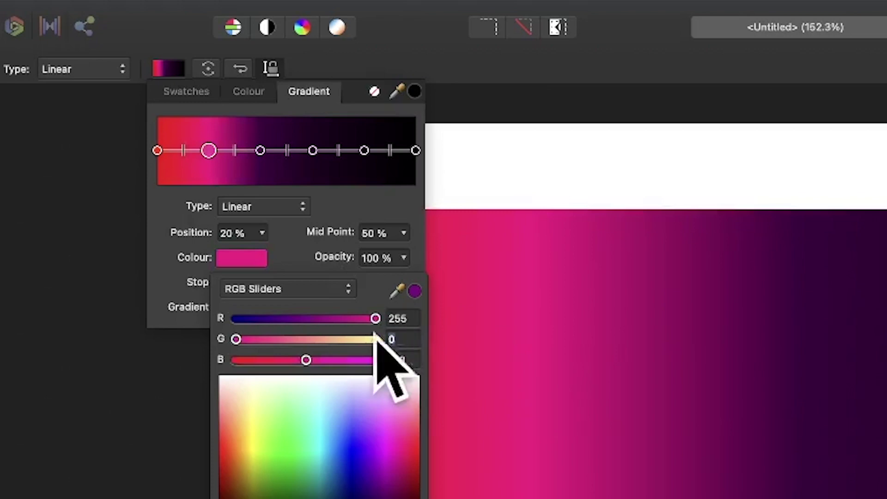
text(255)
key(Tab)
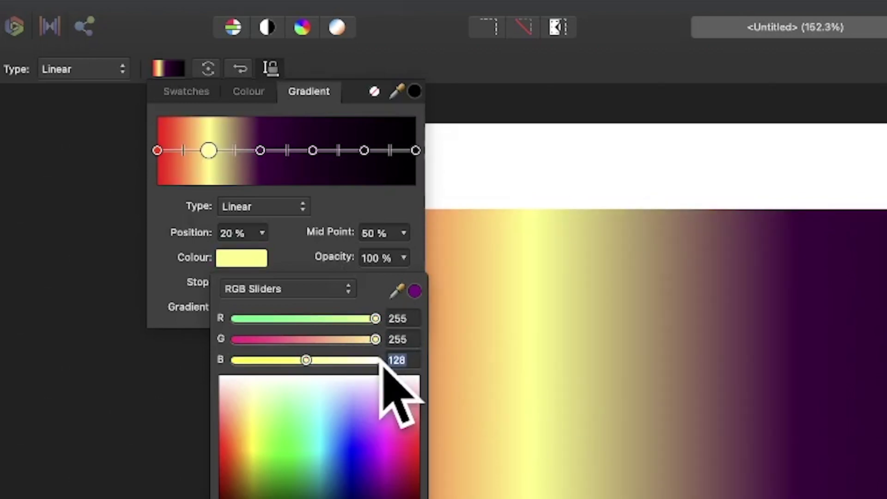
text(9)
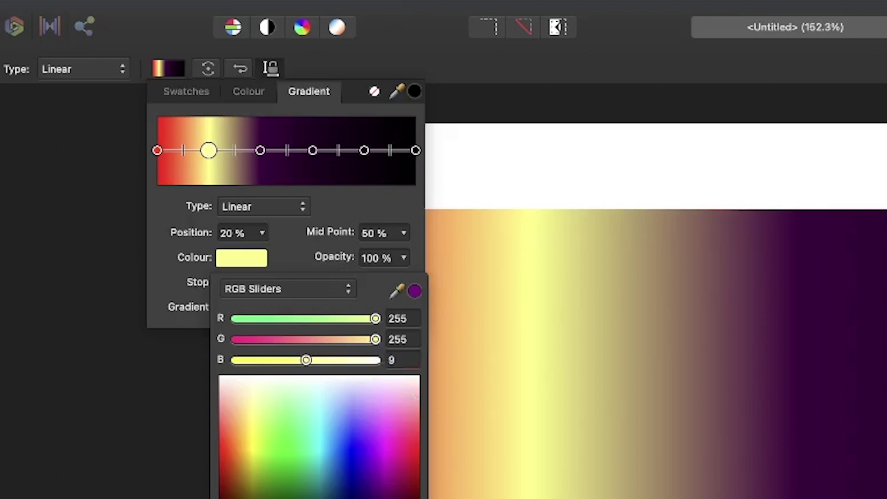
key(Tab)
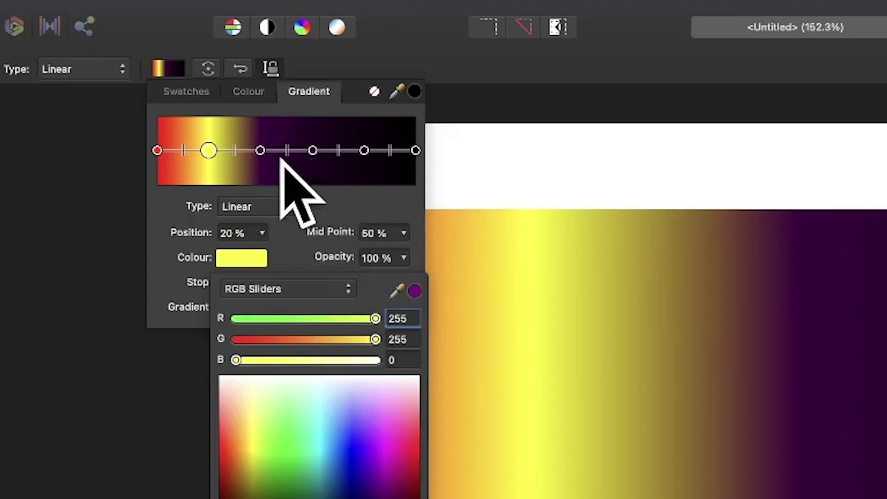
Step: Turn the 40% gradient stop green with red 0 and green 255
click(260, 151)
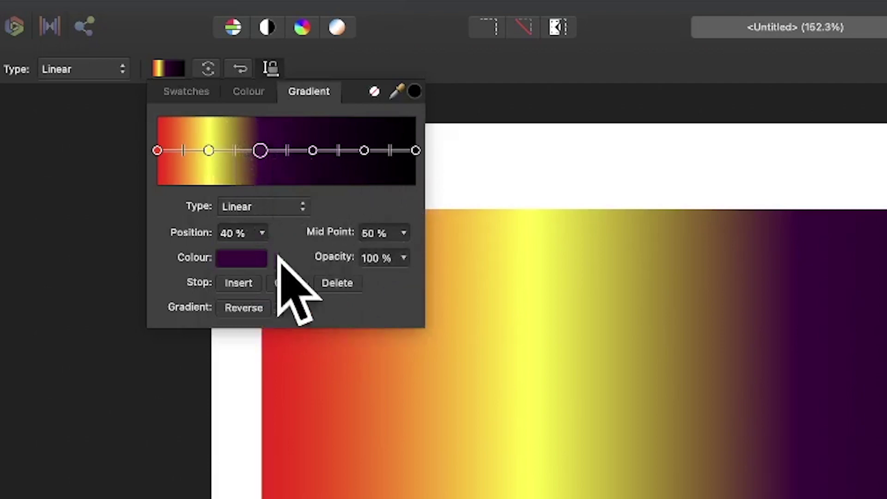
click(247, 255)
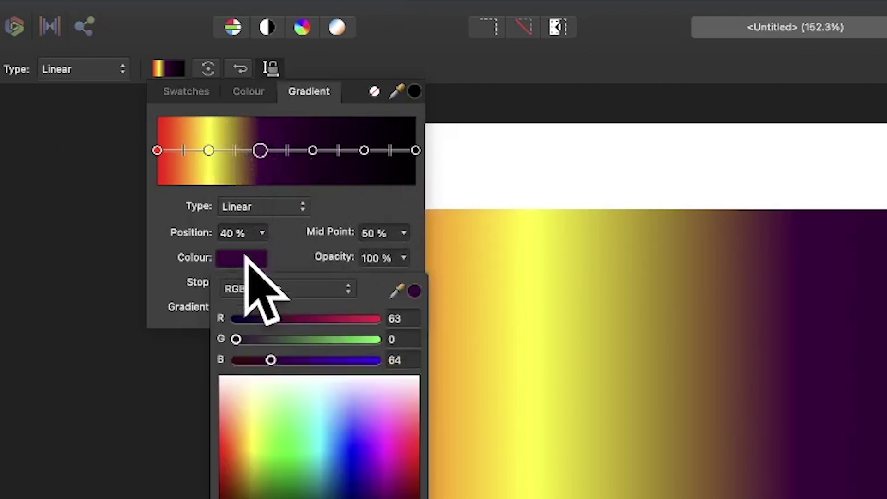
click(395, 319)
text(0)
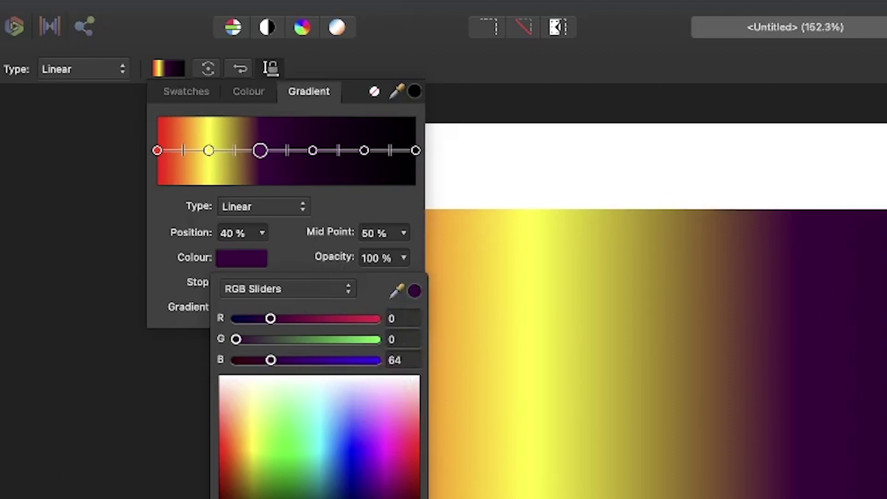
key(Tab)
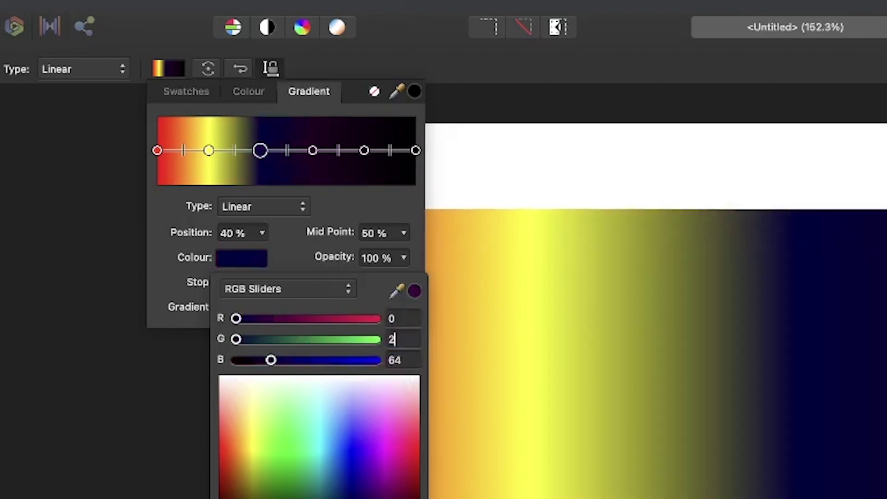
key(Tab)
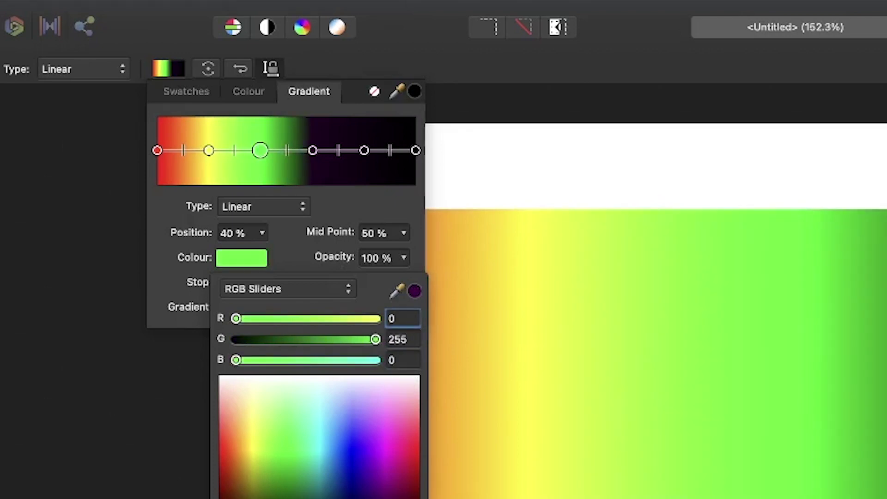
Step: Make the 60% gradient stop cyan with R 0, G 255, B 255
click(313, 151)
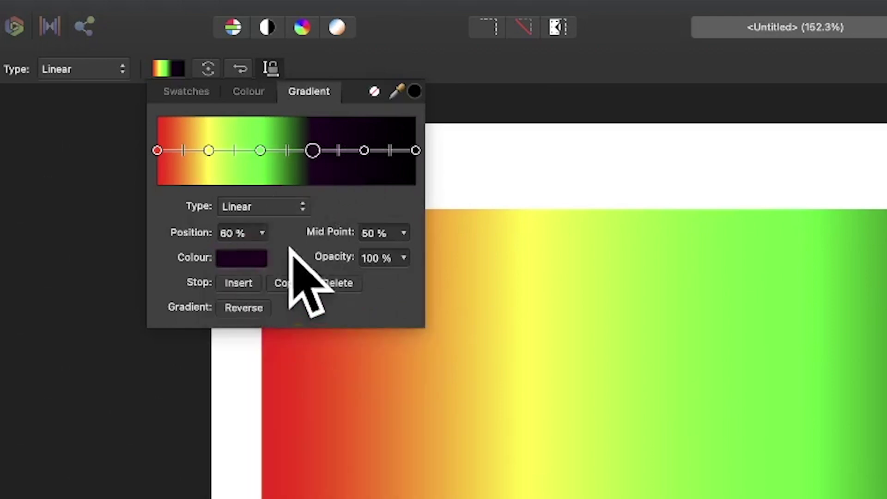
click(240, 257)
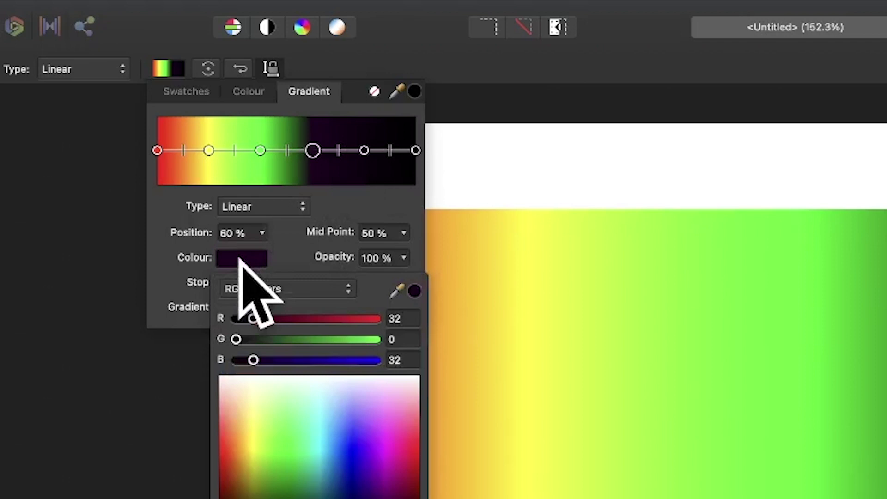
click(399, 318)
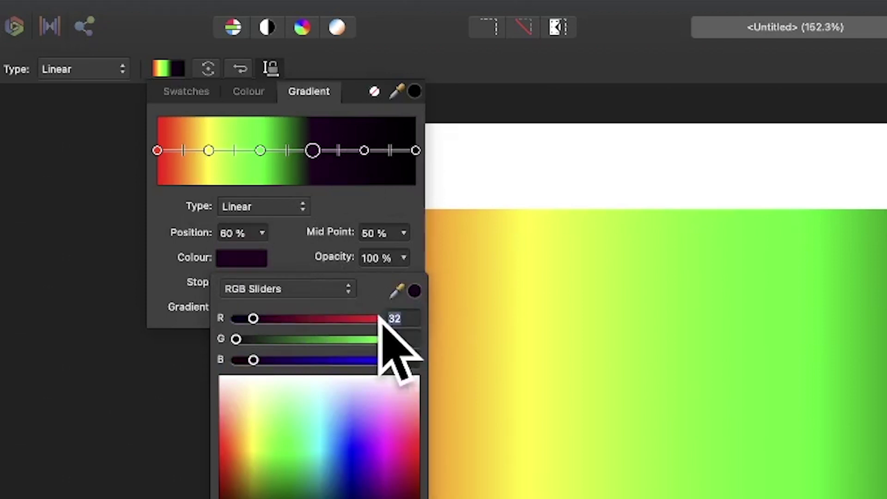
text(0)
key(Tab)
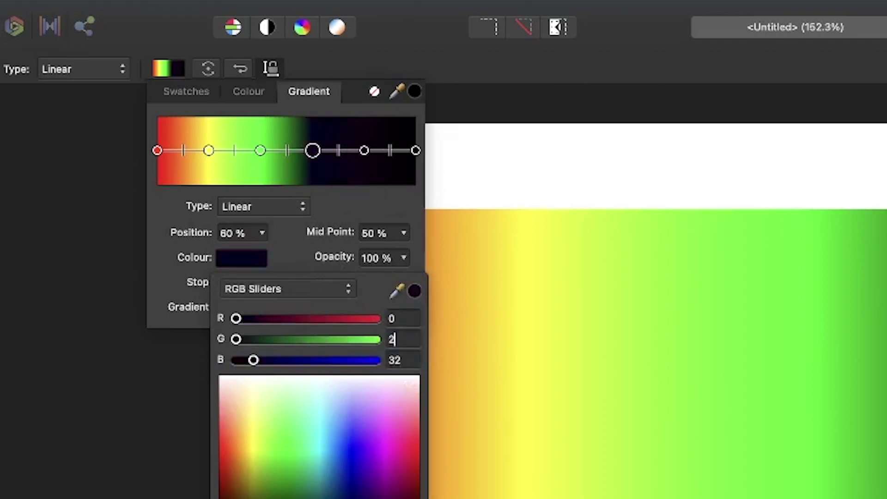
key(Tab)
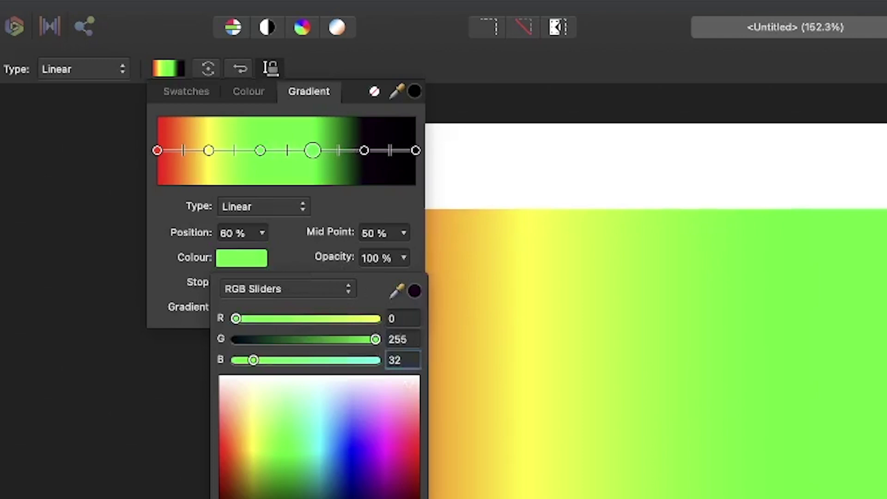
key(Tab)
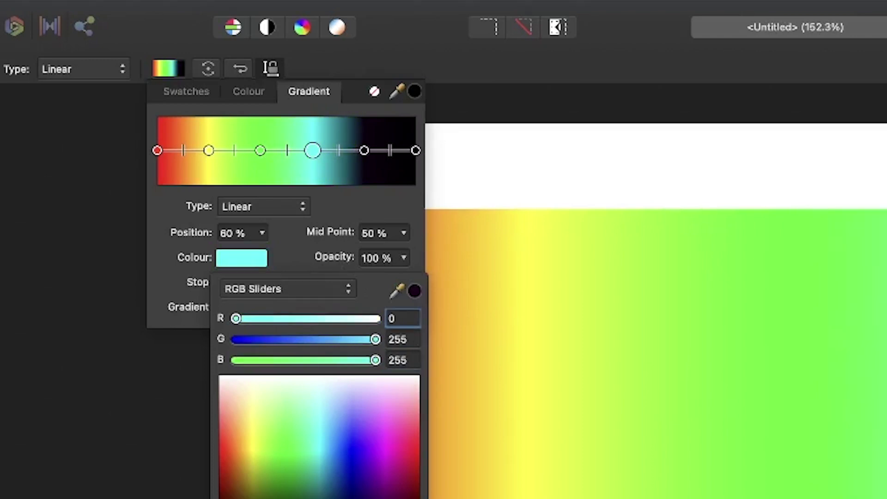
Step: Turn the 80% gradient stop blue with R 0, G 0, B 255
click(364, 150)
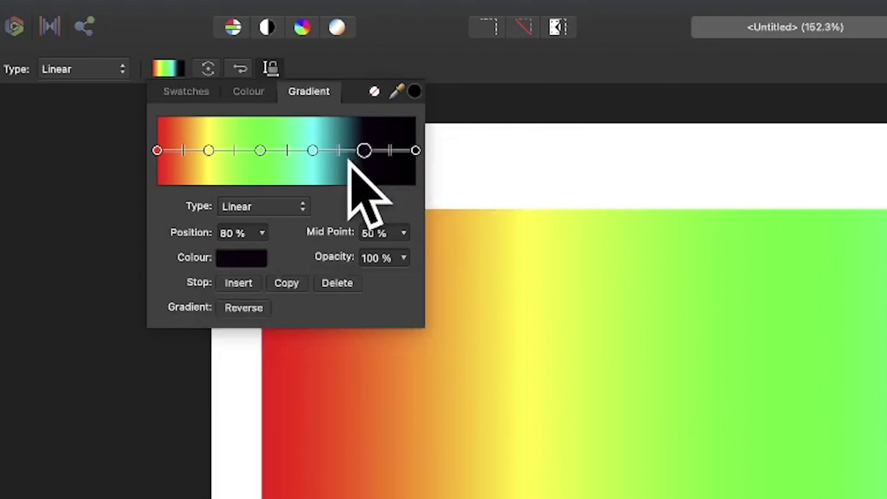
click(244, 256)
click(391, 318)
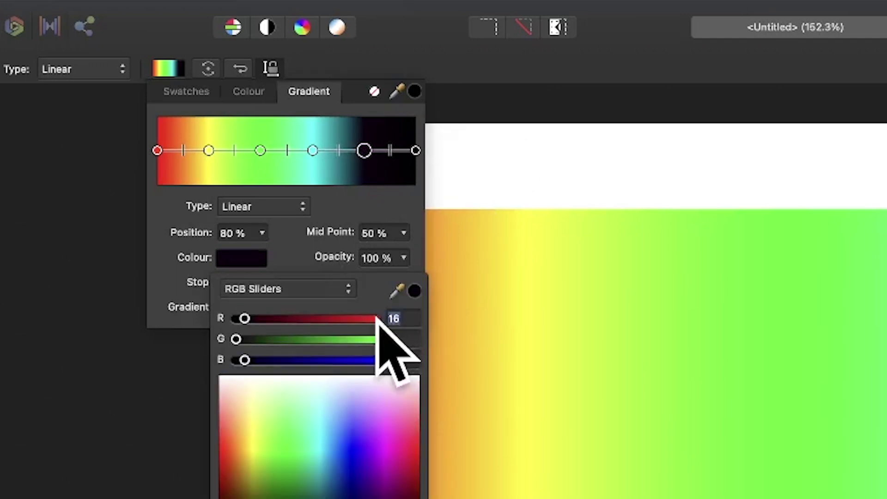
text(0)
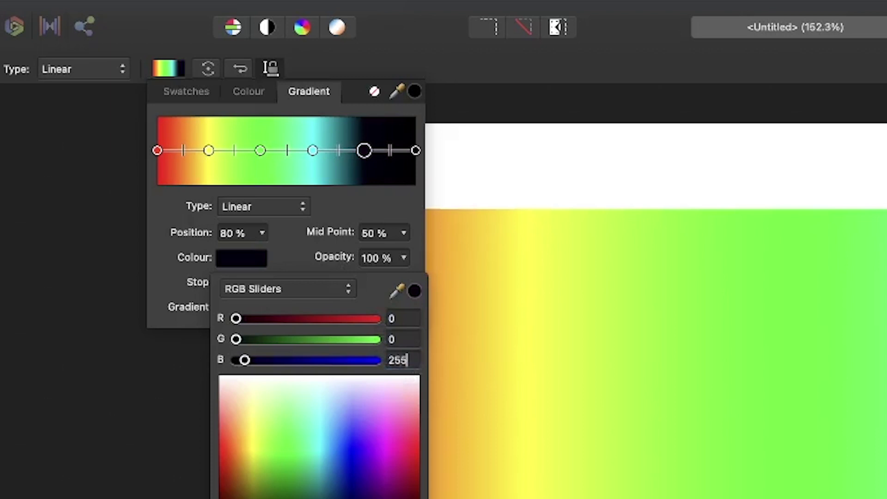
key(Tab)
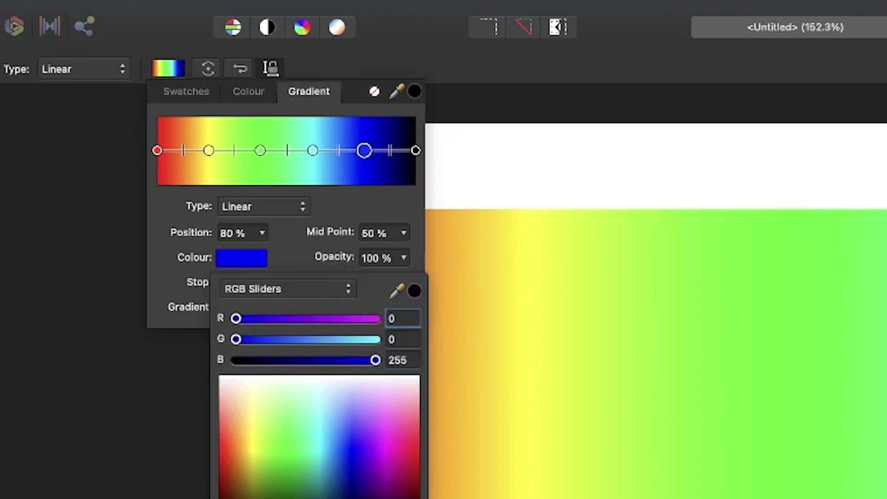
Step: Make the gradient's end stop magenta with R 255, G 0, B 255
click(416, 150)
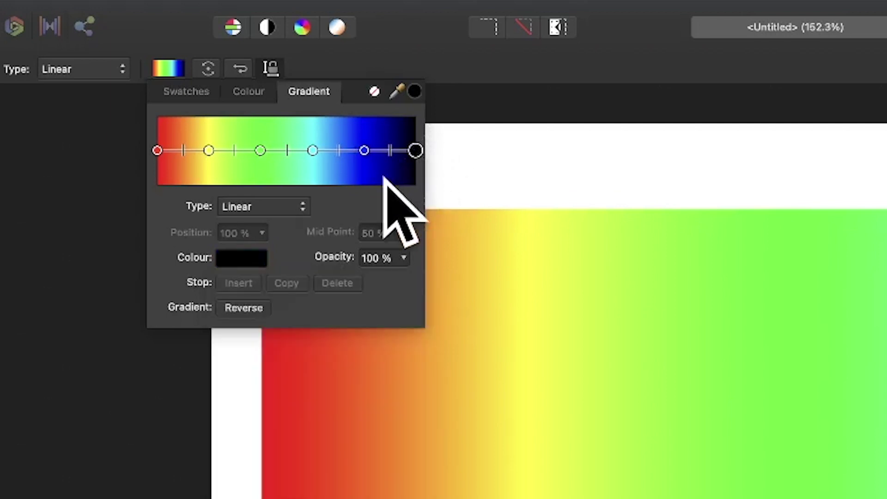
click(241, 255)
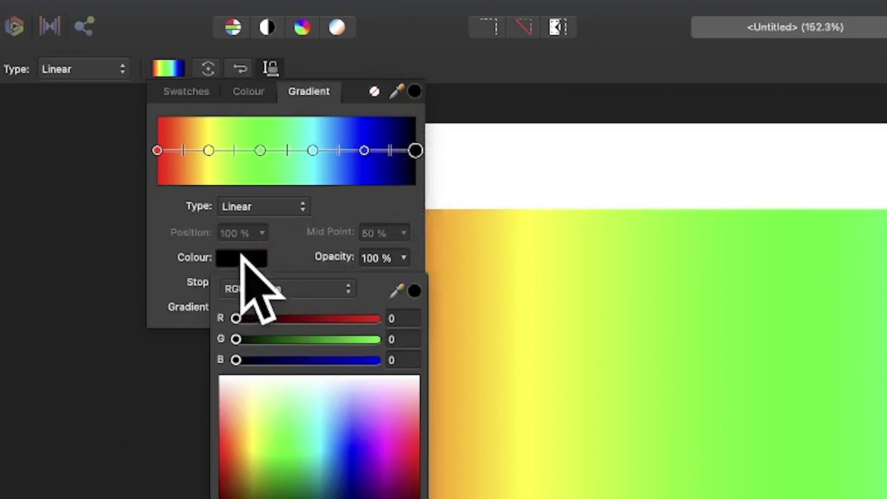
click(400, 319)
text(255)
key(Tab)
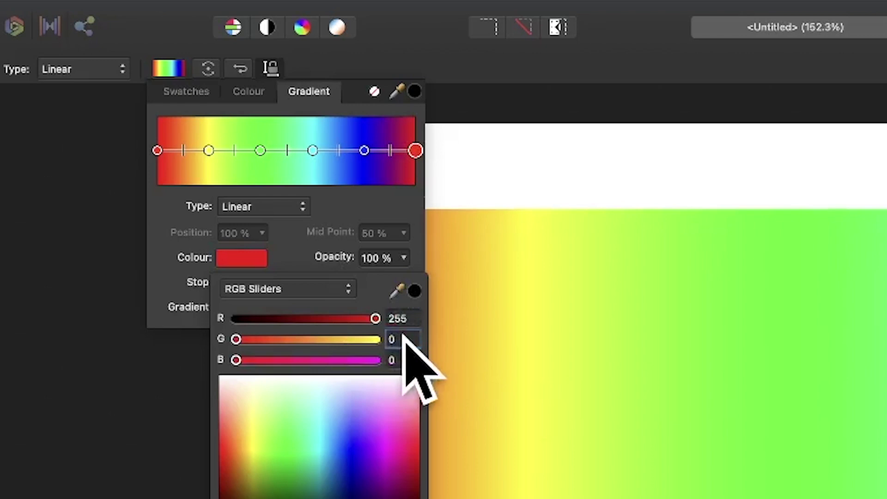
key(Tab)
text(2)
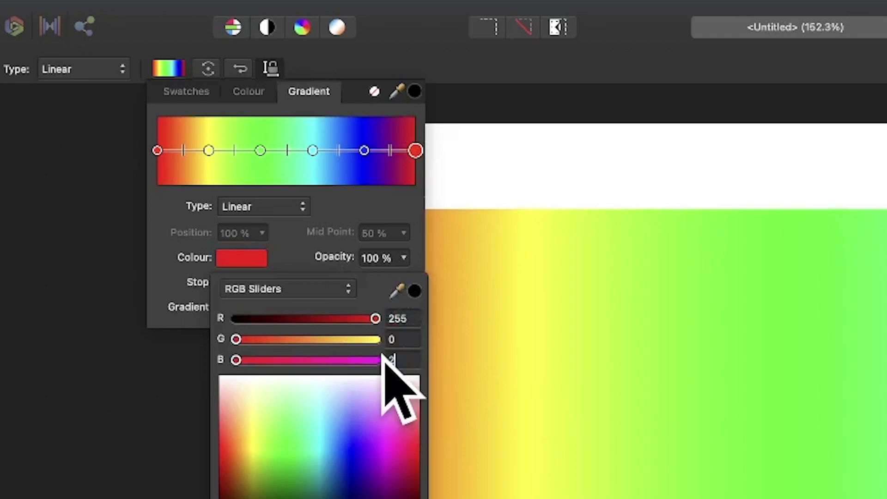
text(55)
key(Tab)
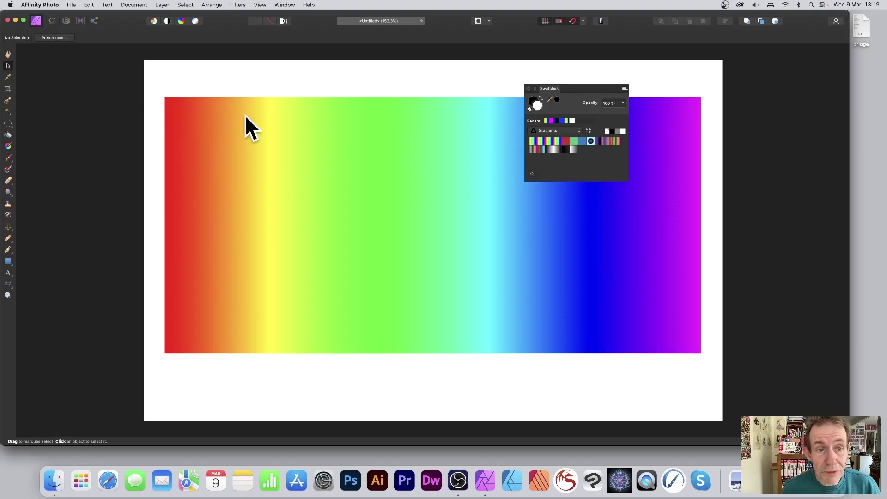
Step: Centre the rainbow rectangle on the page, make its gradient fill active, and show Swatches
drag(245, 115, 244, 113)
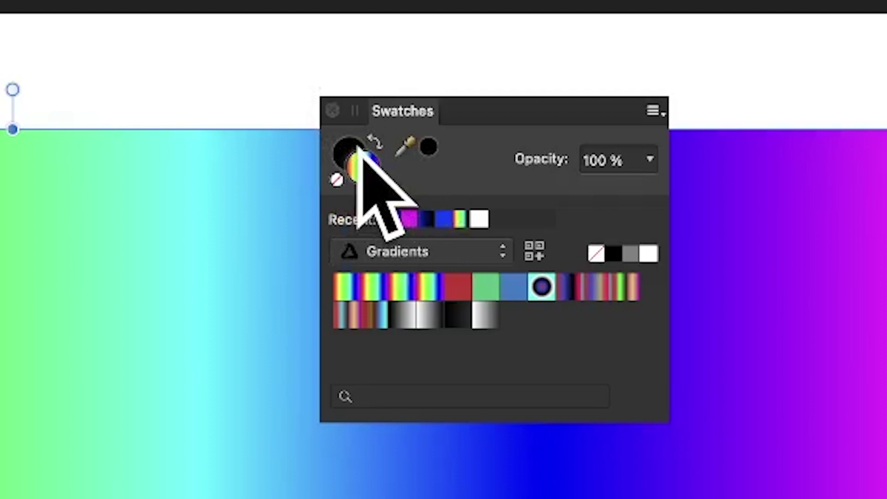
click(359, 151)
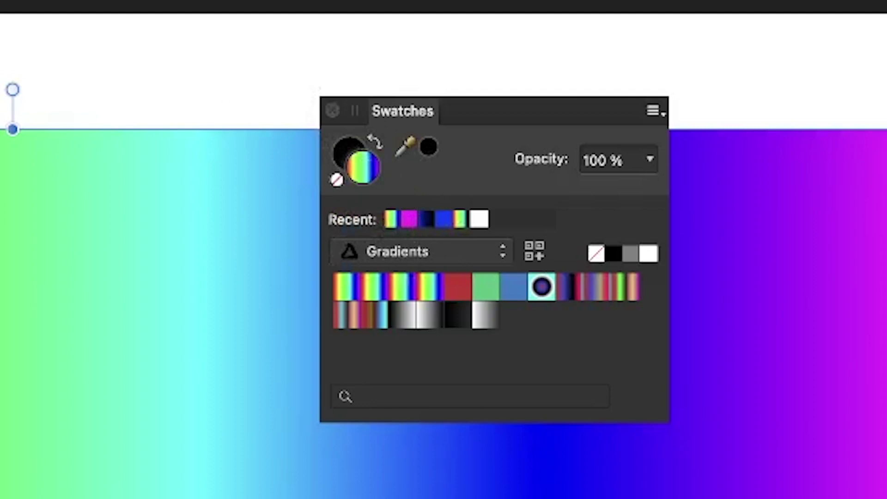
click(237, 8)
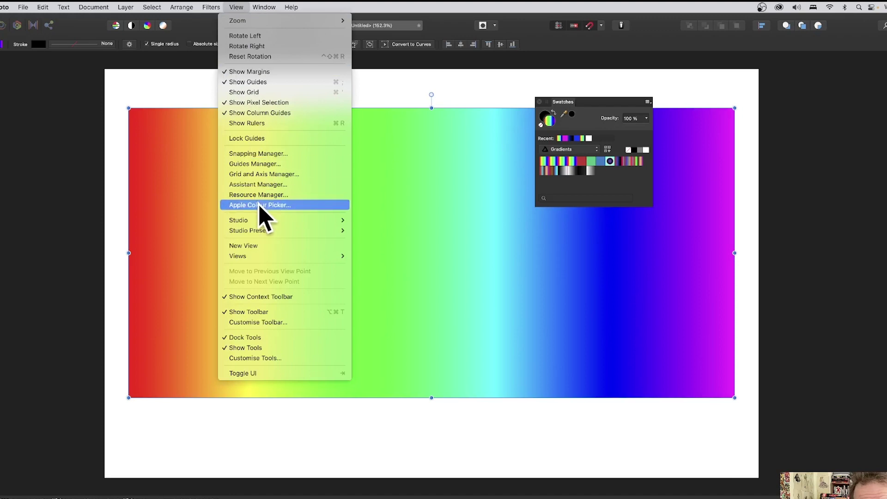
mouse_move(280, 222)
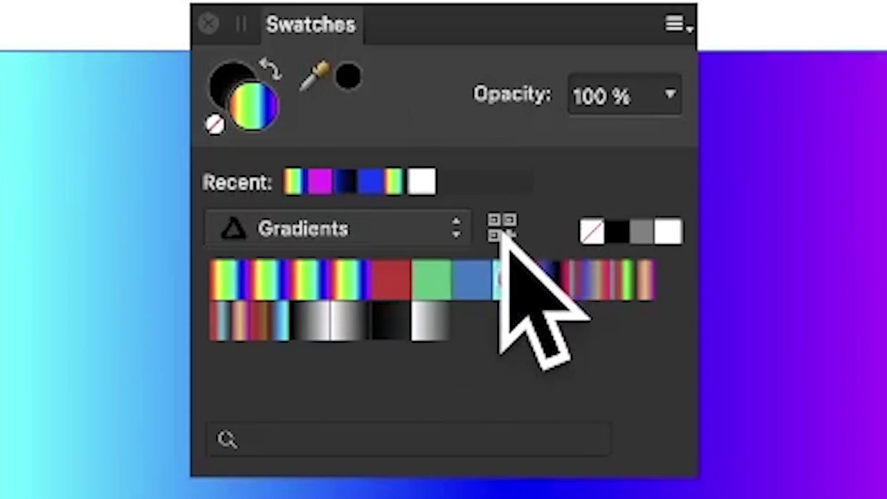
Step: With the Gradients category kept, add the current rainbow fill as a new swatch
click(309, 222)
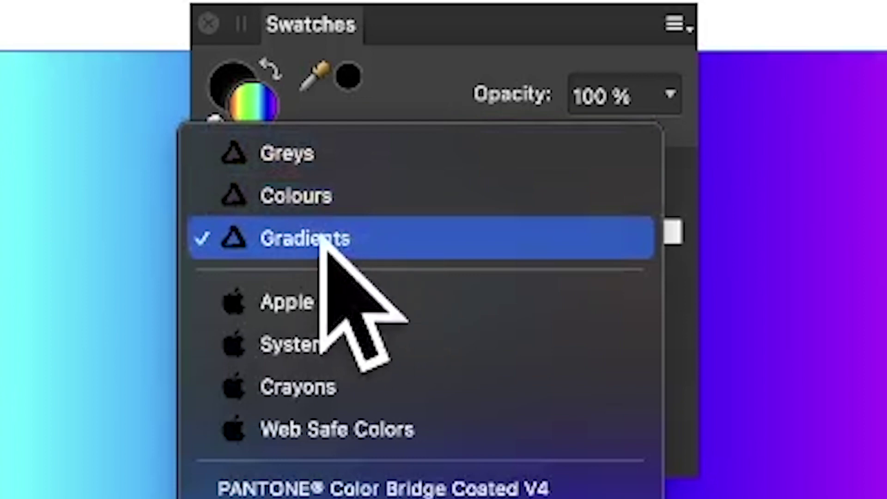
click(326, 239)
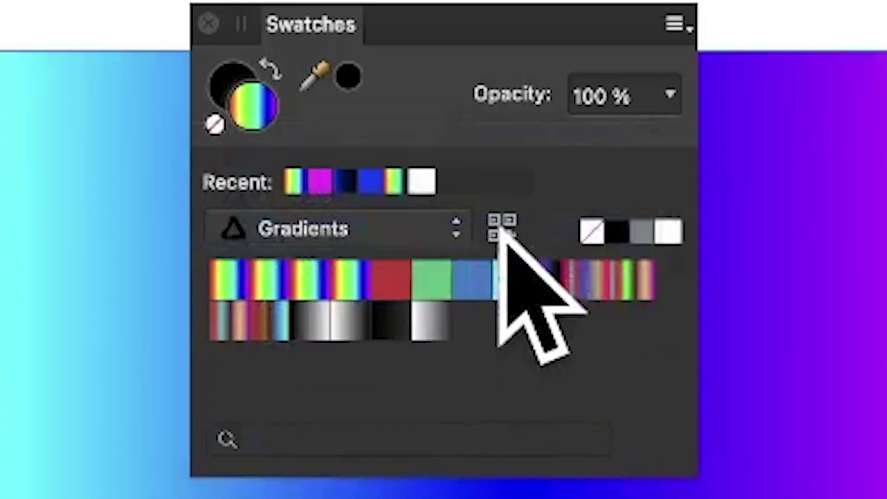
click(503, 222)
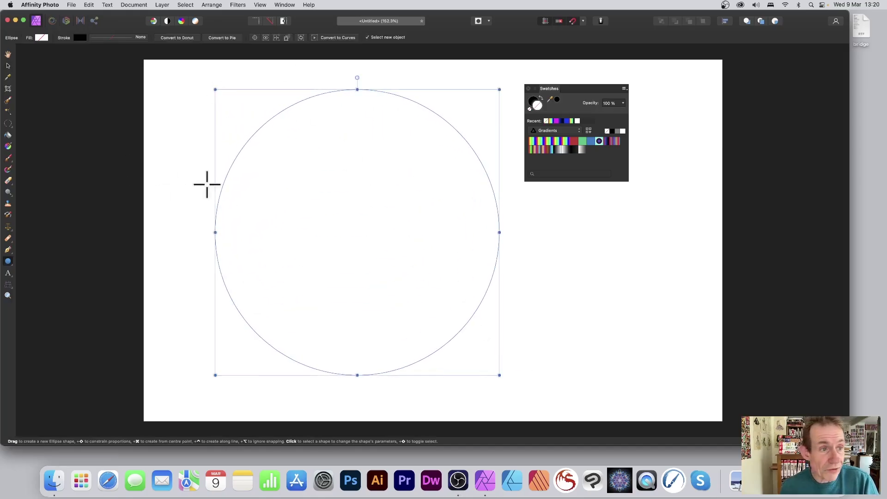
Step: Apply the new rainbow swatch from the Gradients palette to the large circle
click(532, 140)
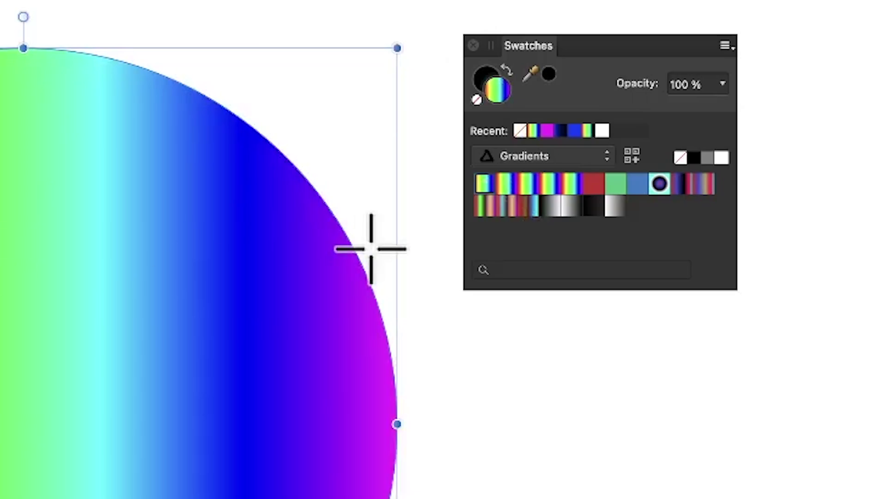